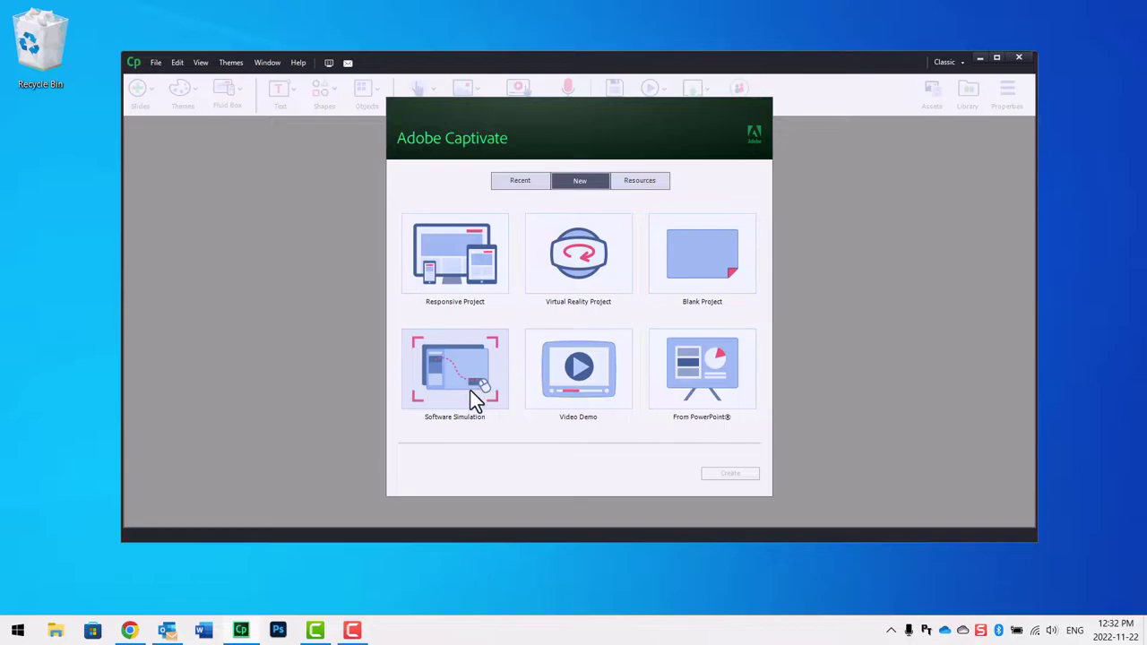
Create a software simulation capturing Monitor 2 full screen, with System Audio left on
{"action": "left_click", "coordinate": [461, 372]}
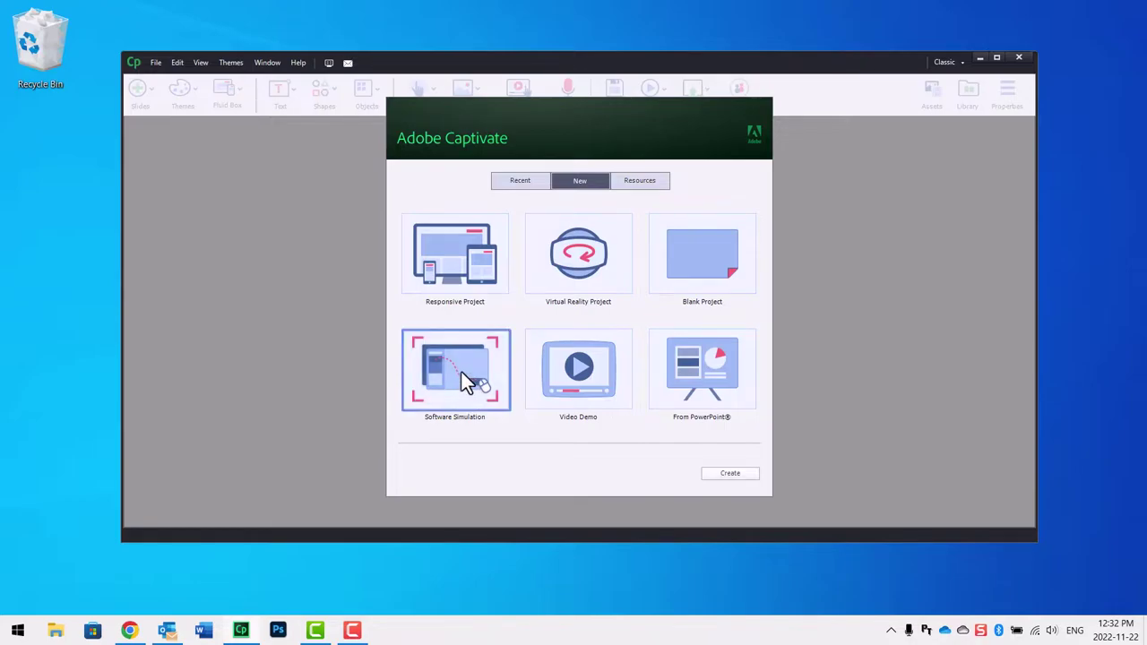
{"action": "left_click", "coordinate": [732, 474]}
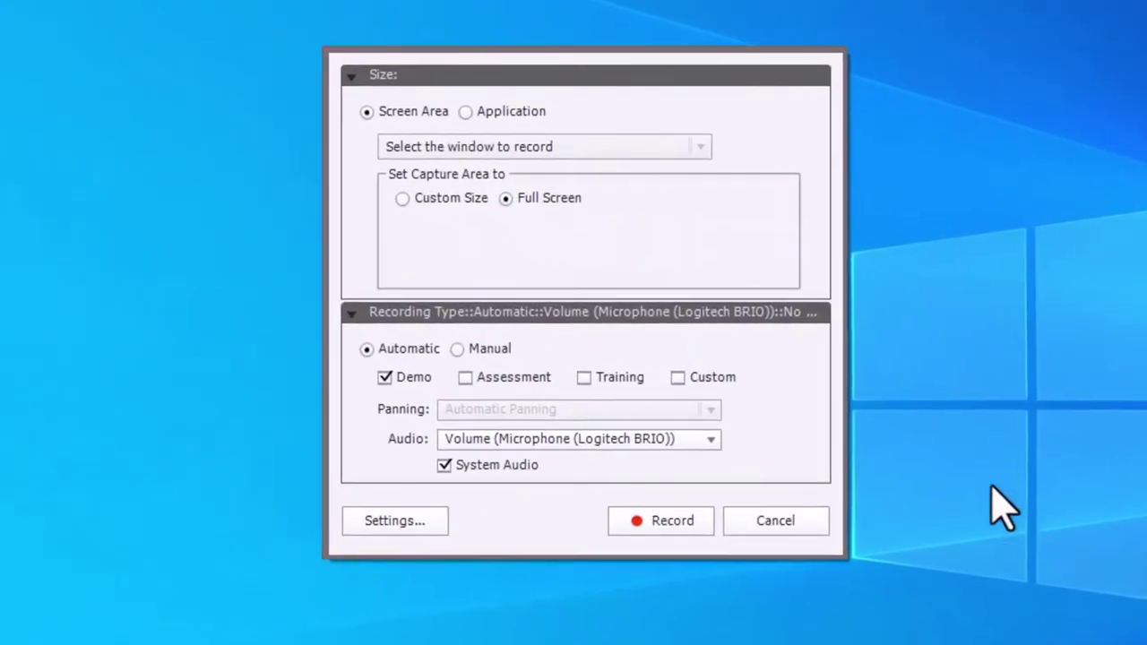
{"action": "left_click", "coordinate": [468, 198]}
{"action": "left_click", "coordinate": [562, 202]}
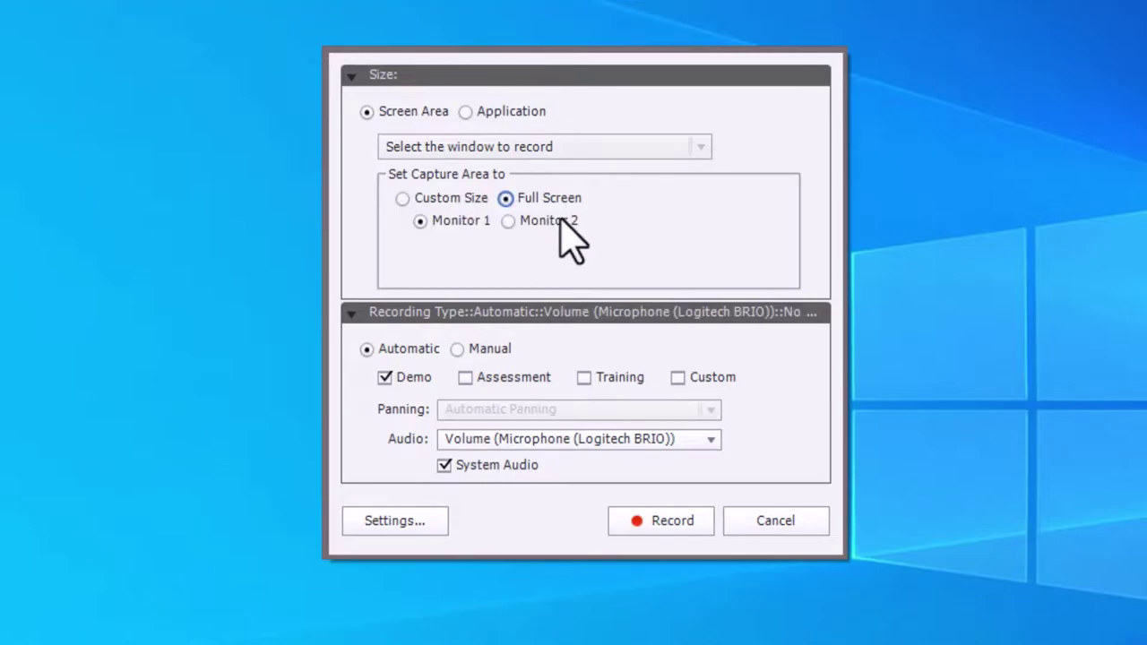
{"action": "left_click", "coordinate": [558, 222]}
Start recording and go to the Update & Security page in Windows Settings
{"action": "left_click", "coordinate": [683, 529]}
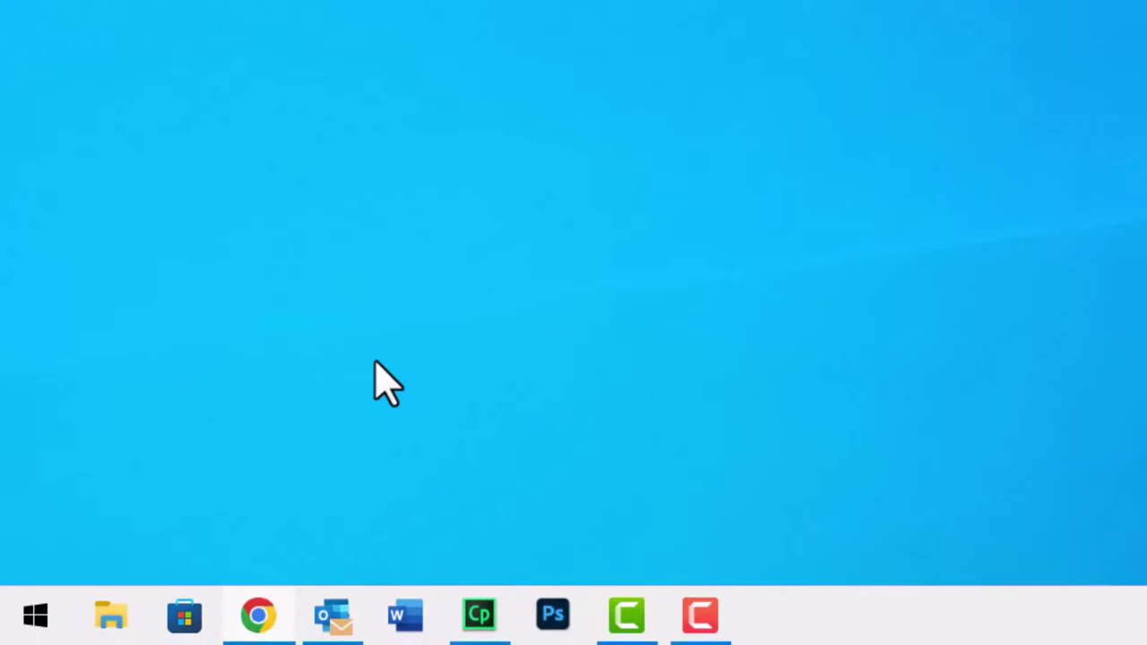
{"action": "left_click", "coordinate": [38, 618]}
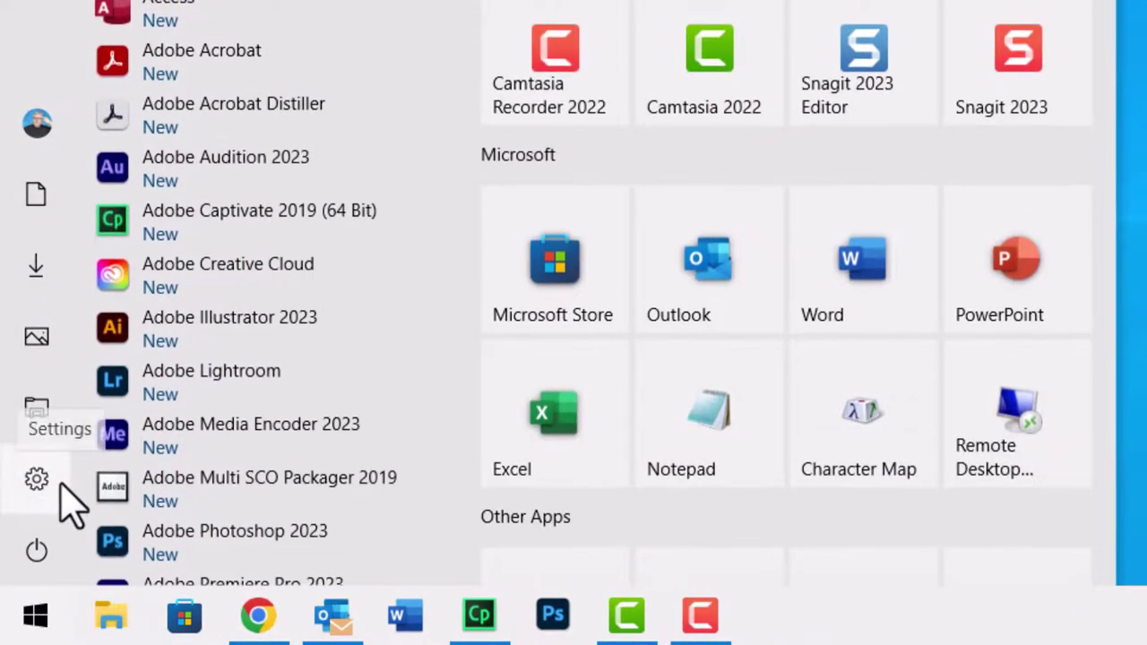
{"action": "left_click", "coordinate": [59, 488]}
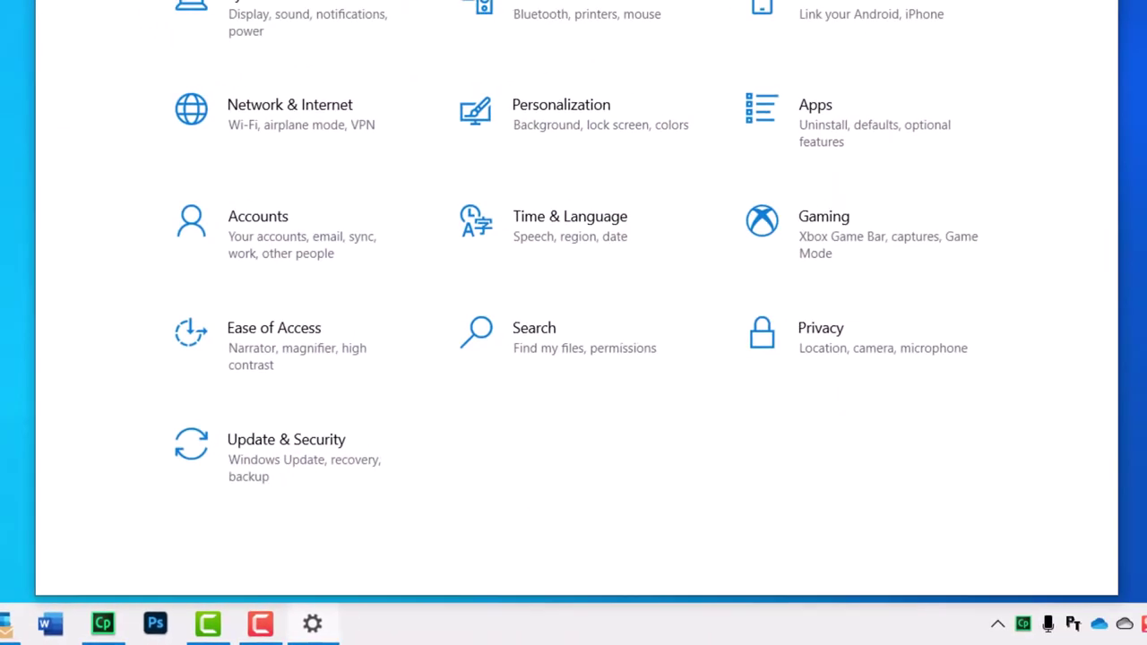
{"action": "left_click", "coordinate": [292, 442]}
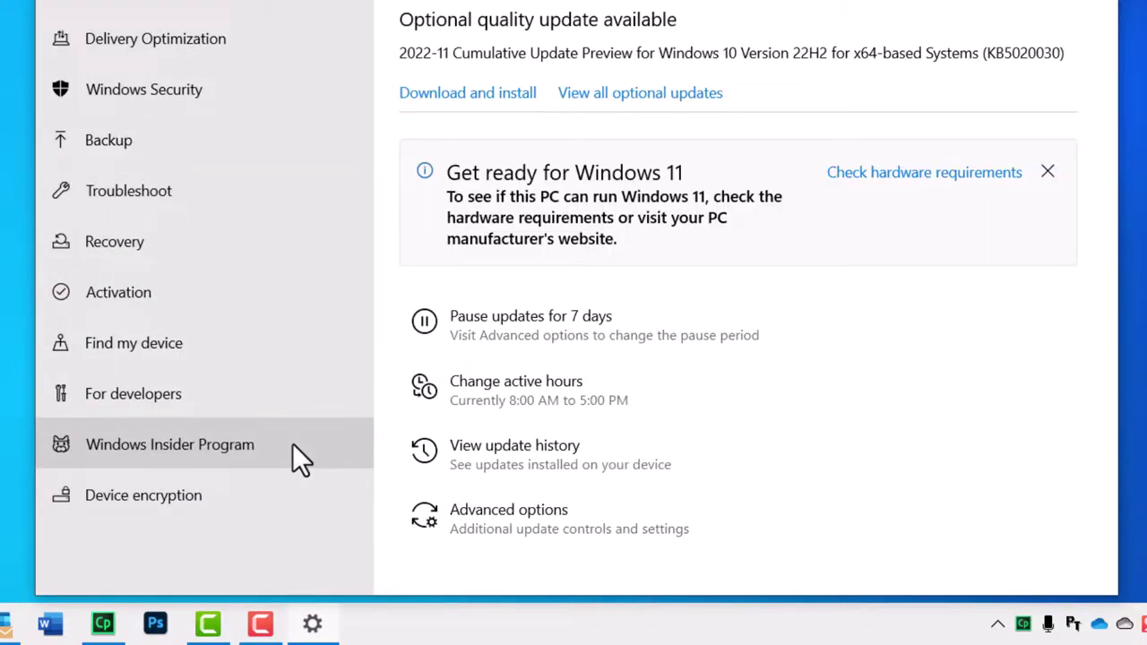
End the recording and maximize Captivate showing the generated untitled_demo3 project
{"action": "left_click", "coordinate": [103, 625]}
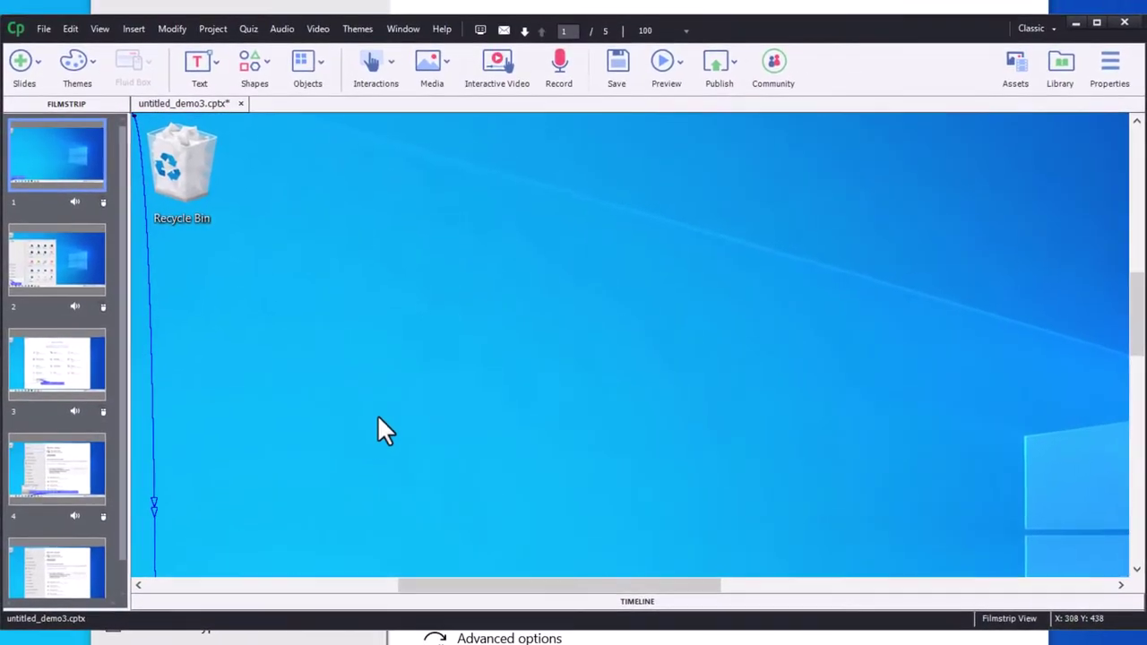
{"action": "left_click", "coordinate": [1095, 21]}
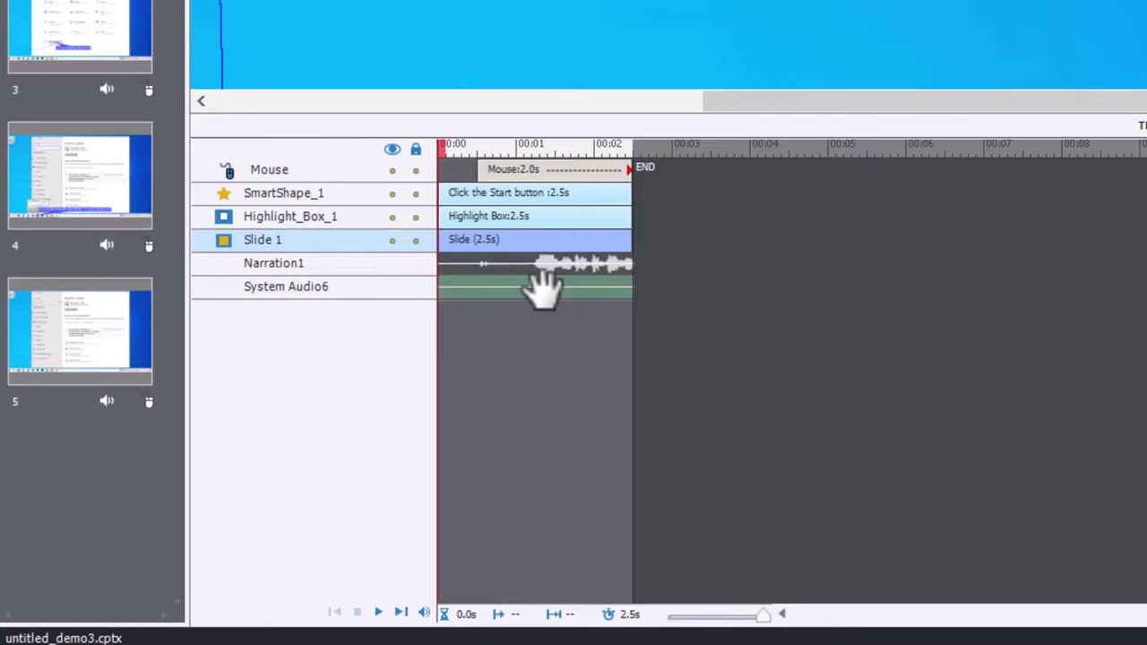
Remove the System Audio6 clip from slide 1, then open its Slide Audio editor
{"action": "left_click", "coordinate": [285, 288]}
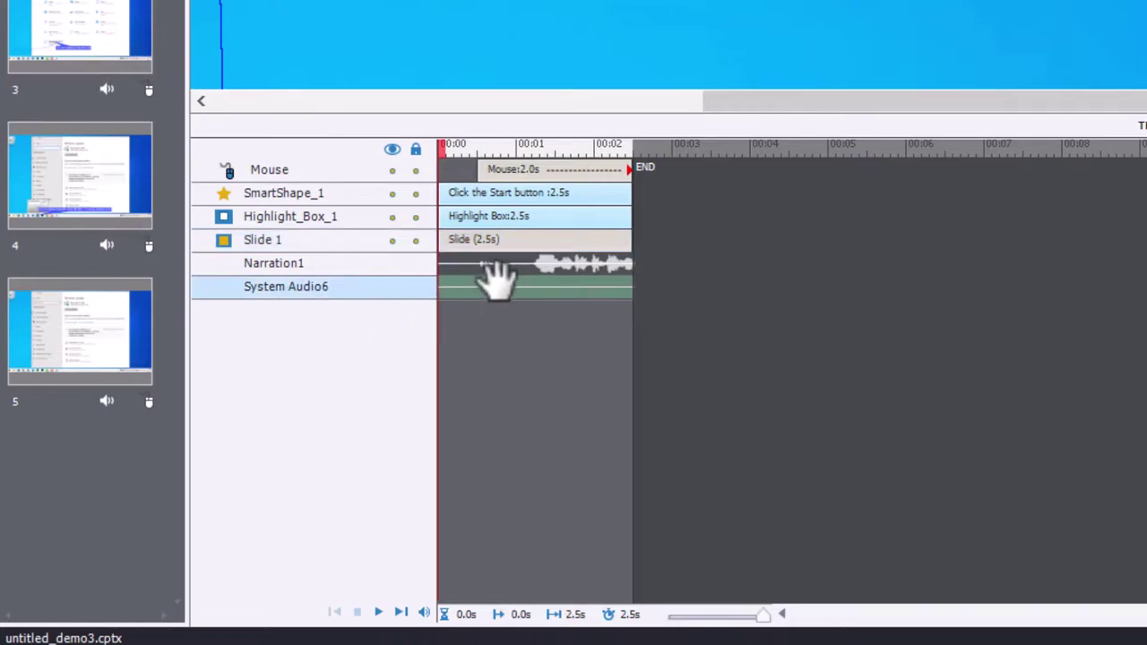
{"action": "right_click", "coordinate": [504, 289]}
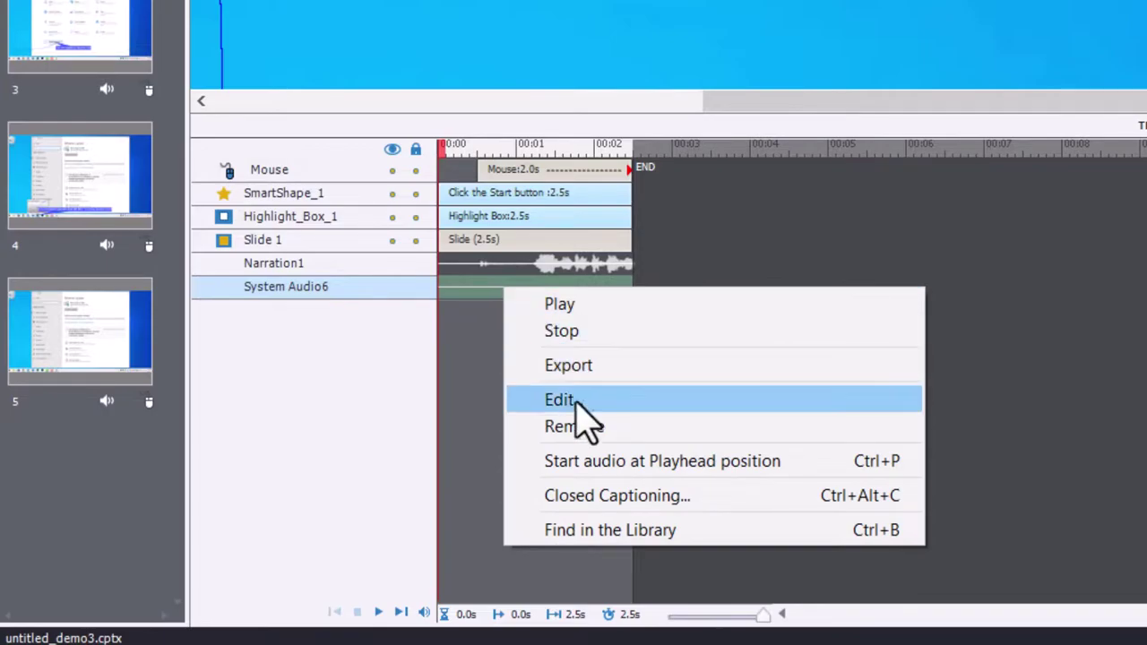
{"action": "left_click", "coordinate": [580, 428]}
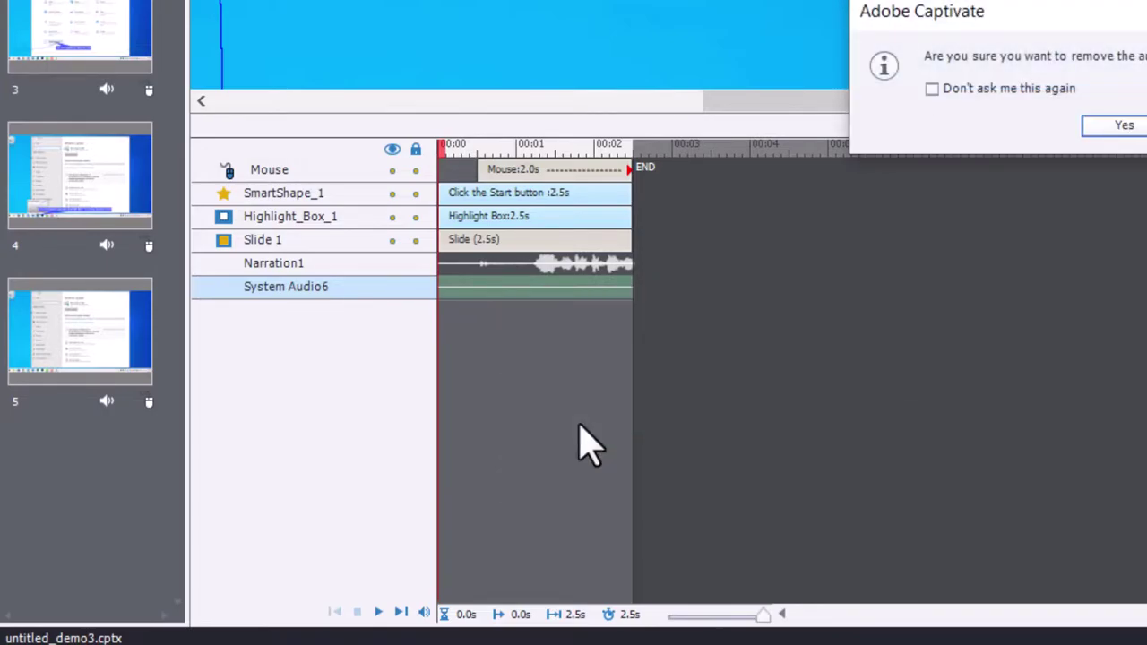
{"action": "left_click", "coordinate": [1119, 126]}
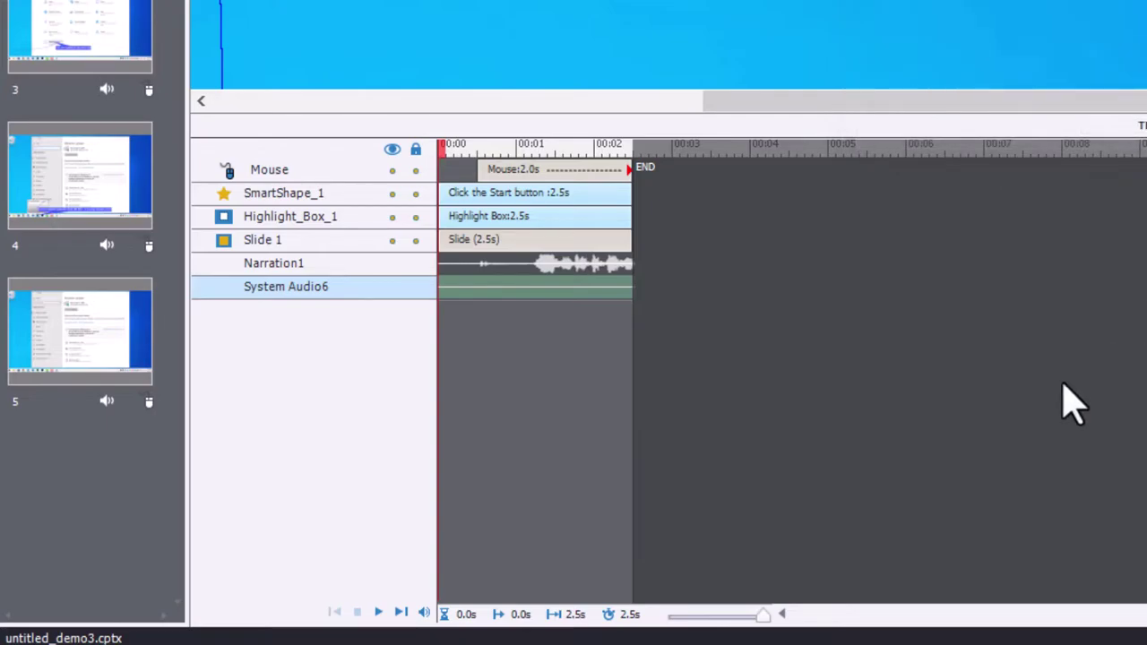
{"action": "right_click", "coordinate": [506, 286]}
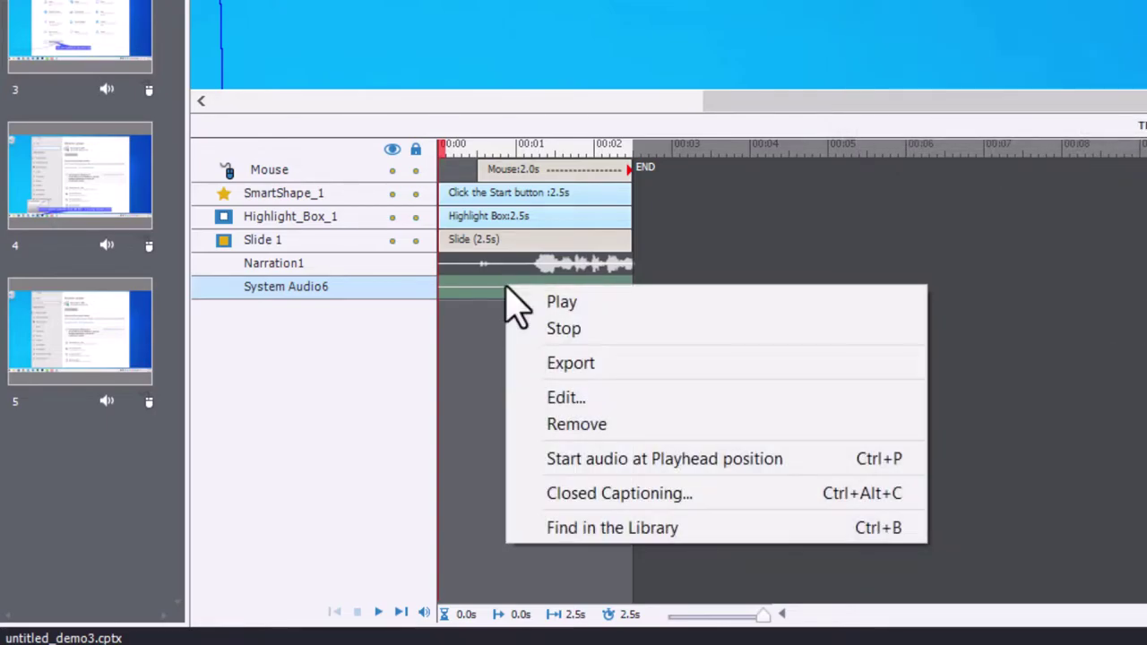
{"action": "left_click", "coordinate": [563, 396]}
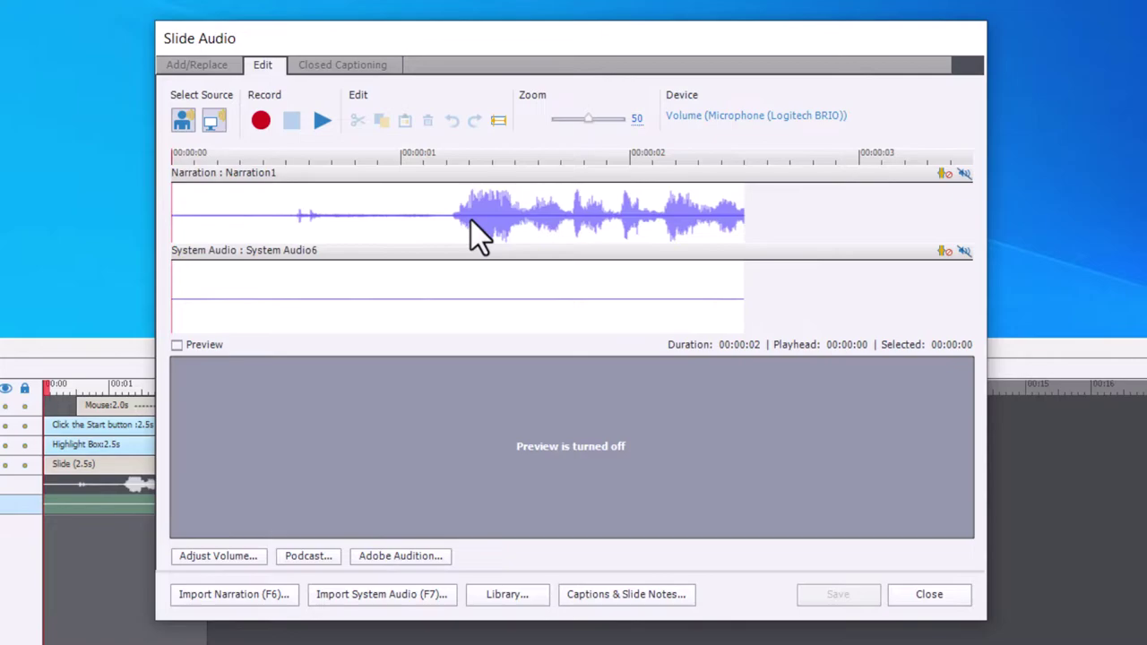
Toggle the System Audio and Narration tracks off and back on, then close Slide Audio
{"action": "left_click", "coordinate": [215, 122]}
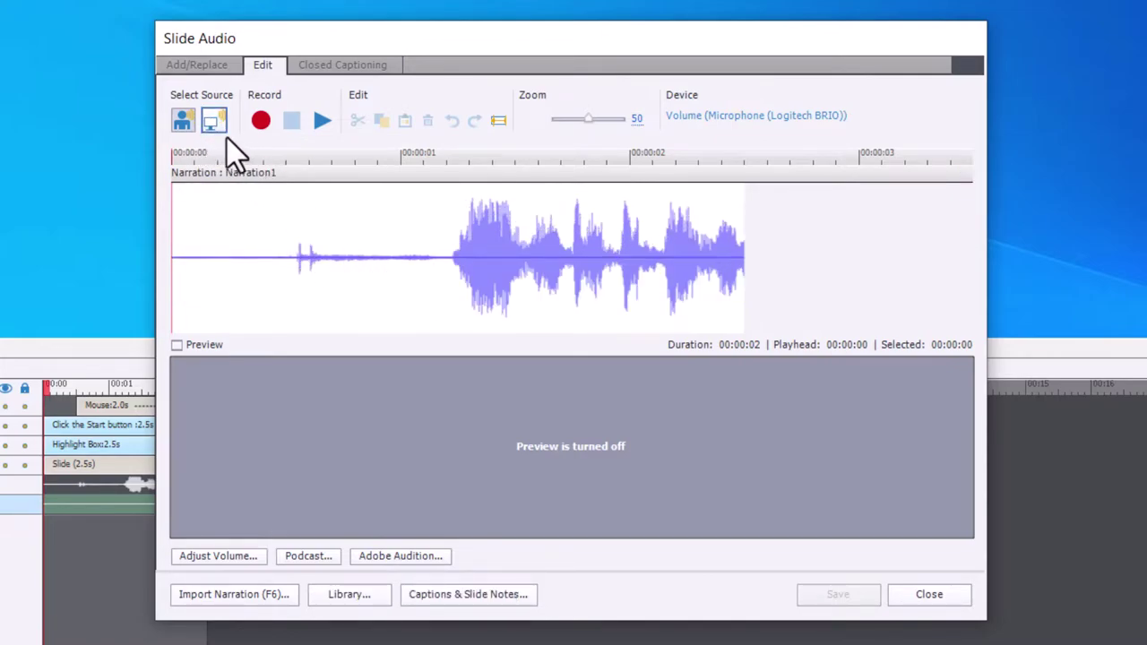
{"action": "left_click", "coordinate": [216, 124]}
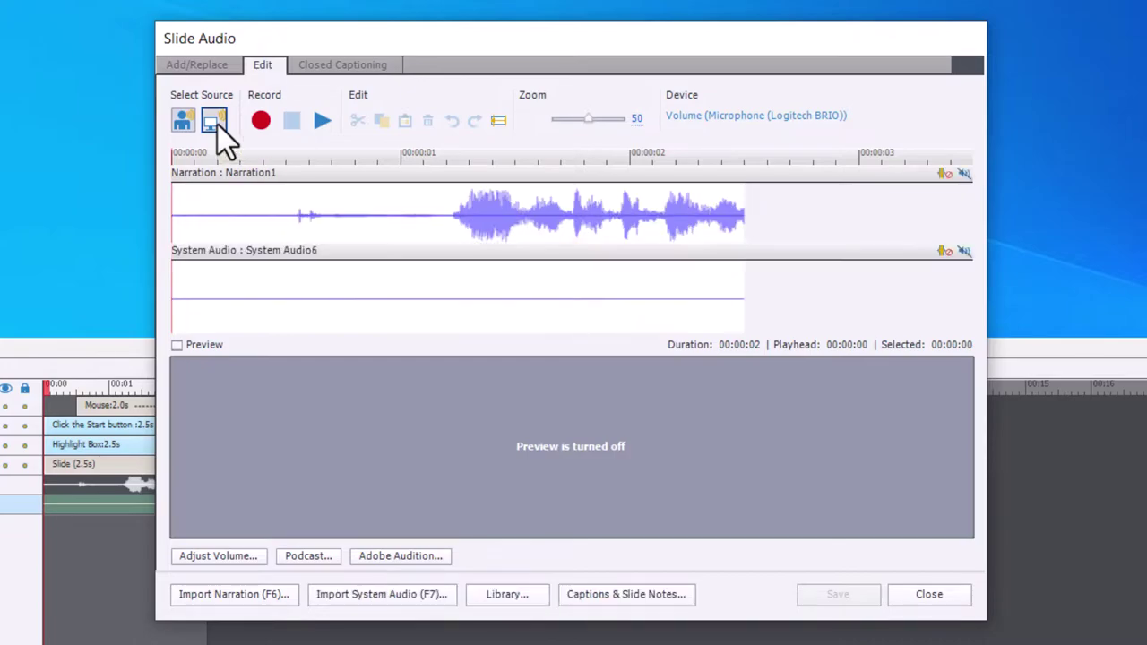
{"action": "left_click", "coordinate": [184, 123]}
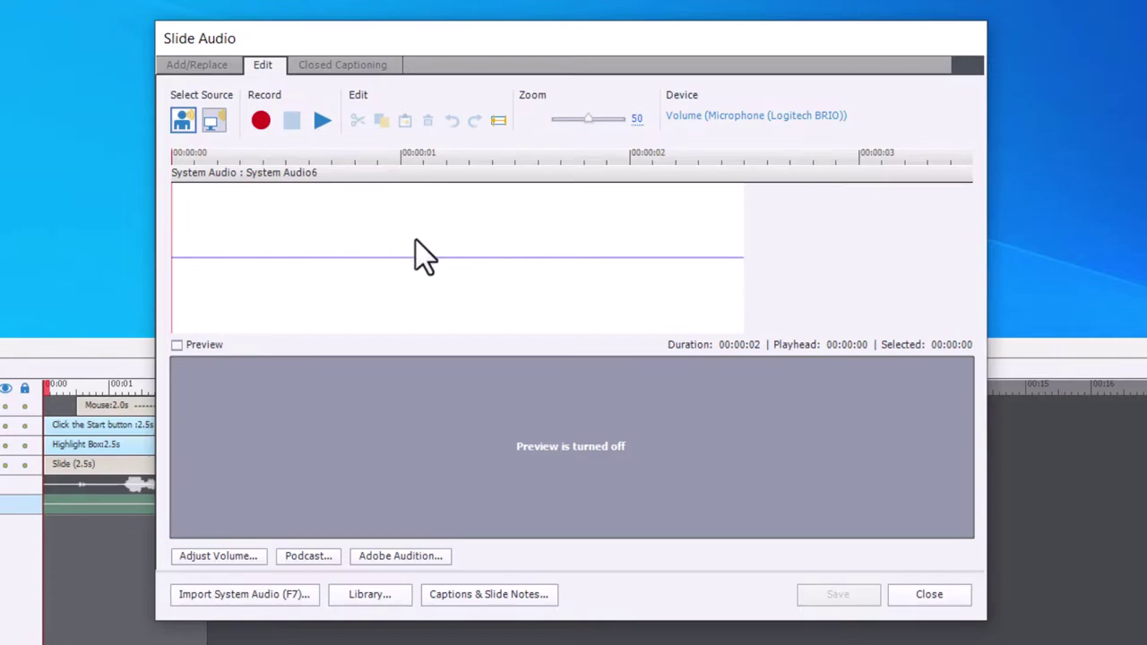
{"action": "left_click", "coordinate": [184, 123]}
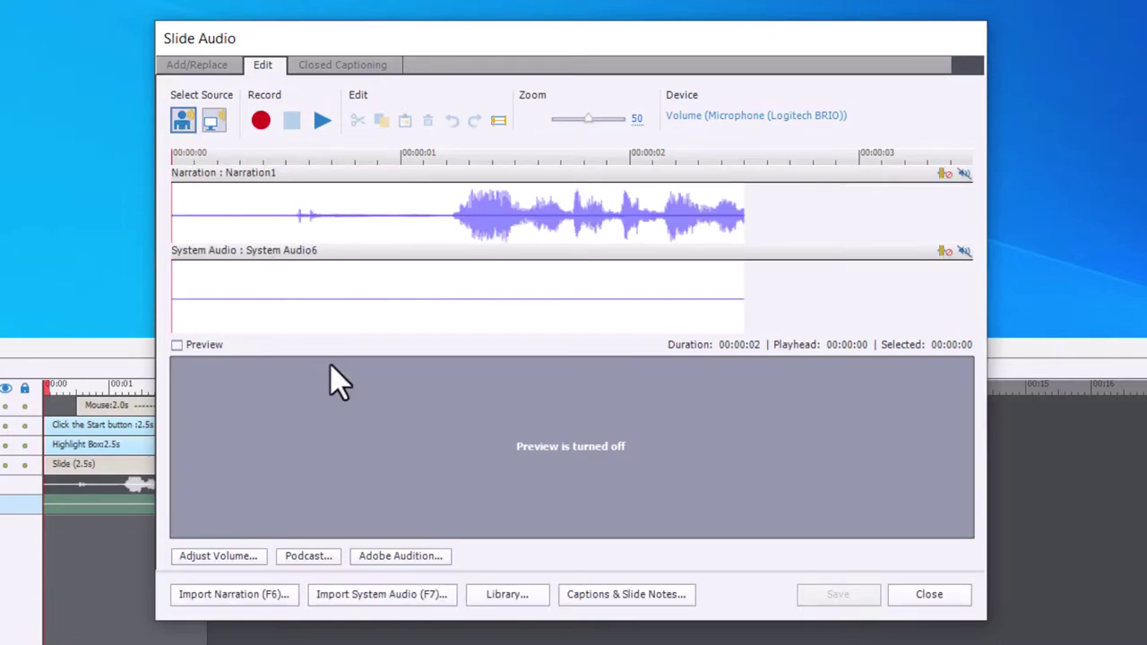
{"action": "left_click", "coordinate": [994, 566]}
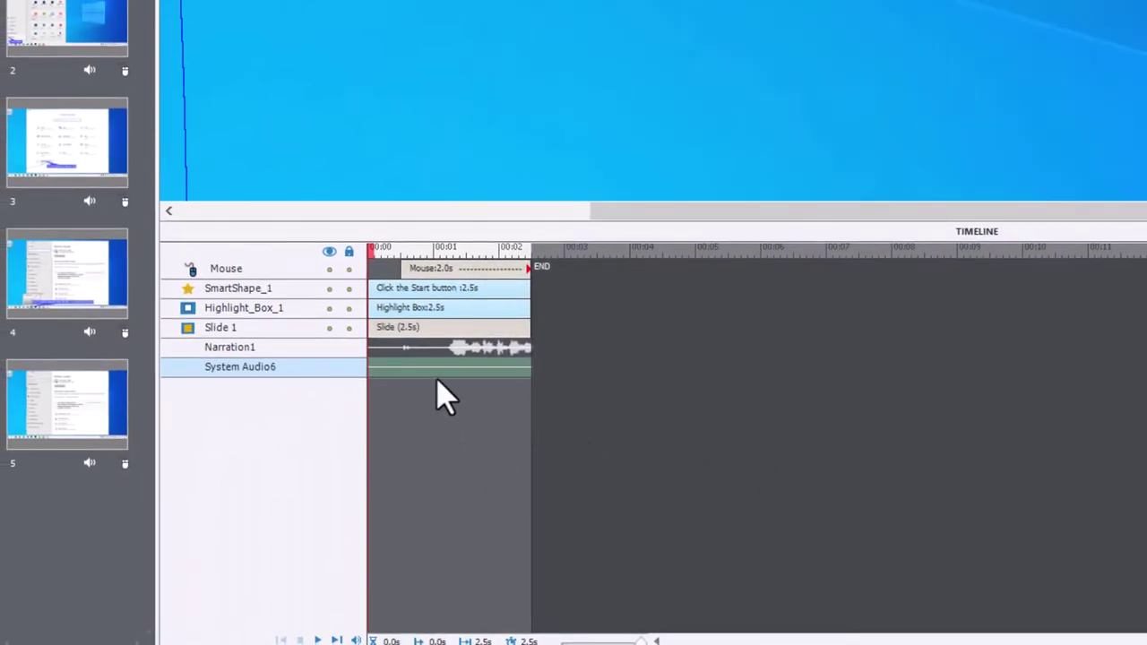
Delete slide 1's System Audio6 track from the timeline and move to slide 2
{"action": "right_click", "coordinate": [435, 369]}
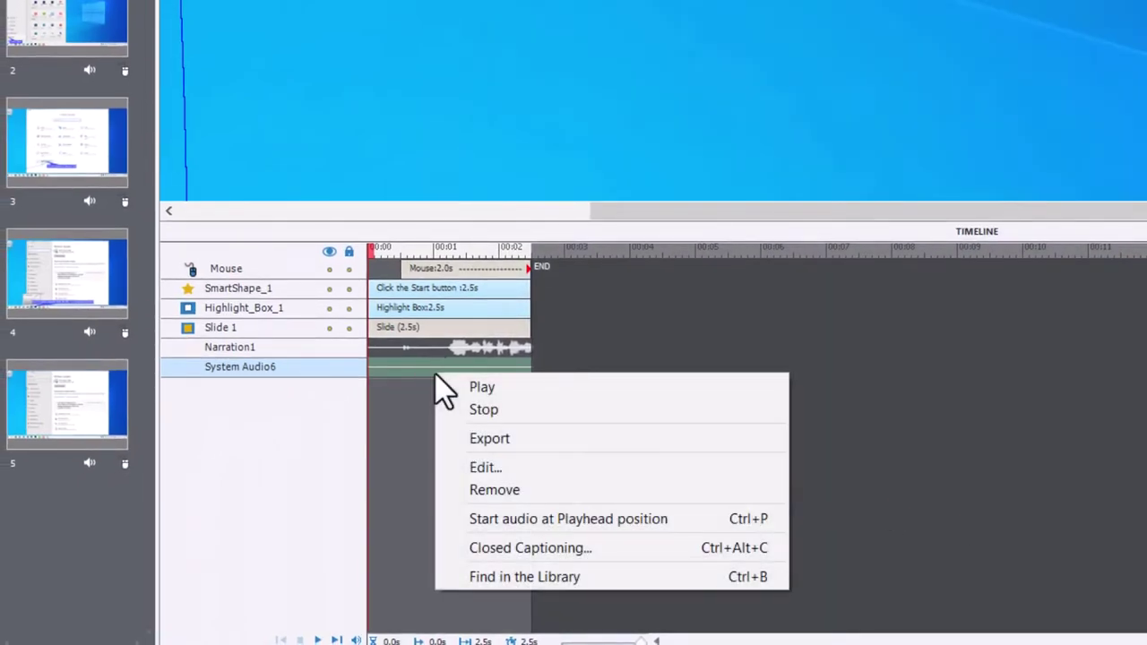
{"action": "left_click", "coordinate": [521, 493]}
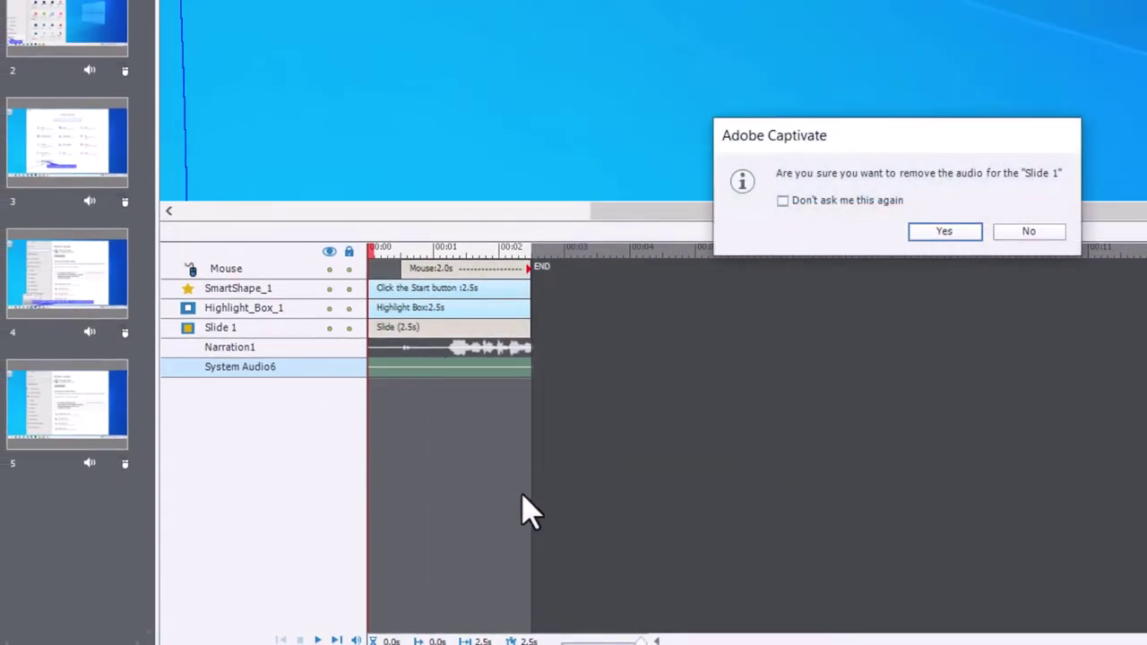
{"action": "left_click", "coordinate": [934, 235]}
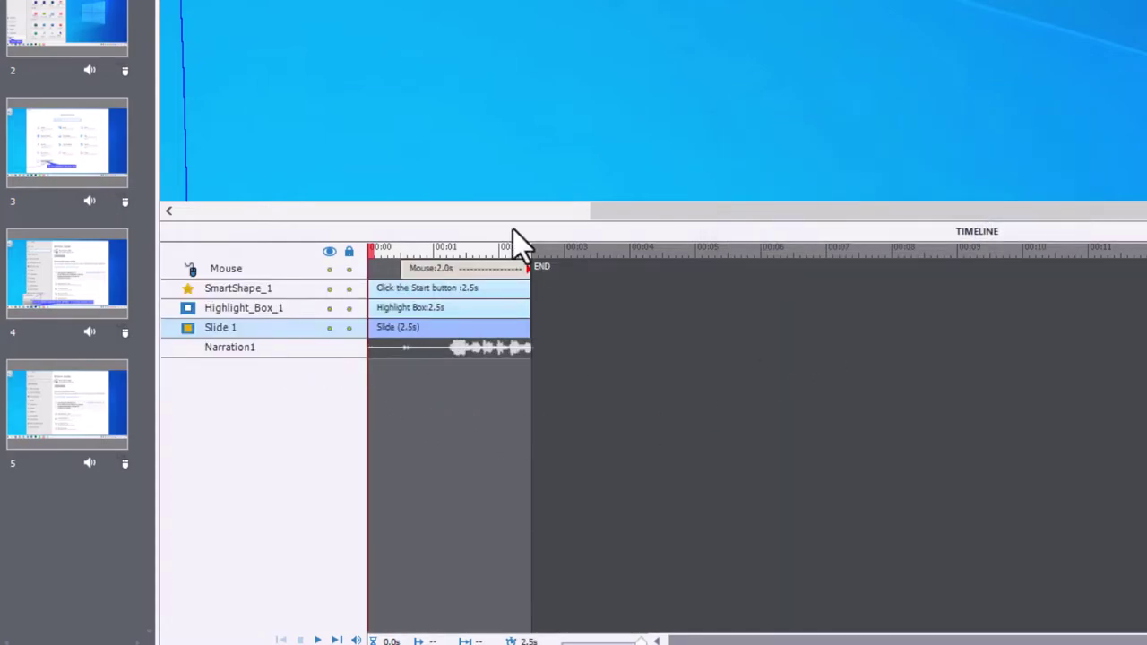
{"action": "left_click", "coordinate": [65, 14]}
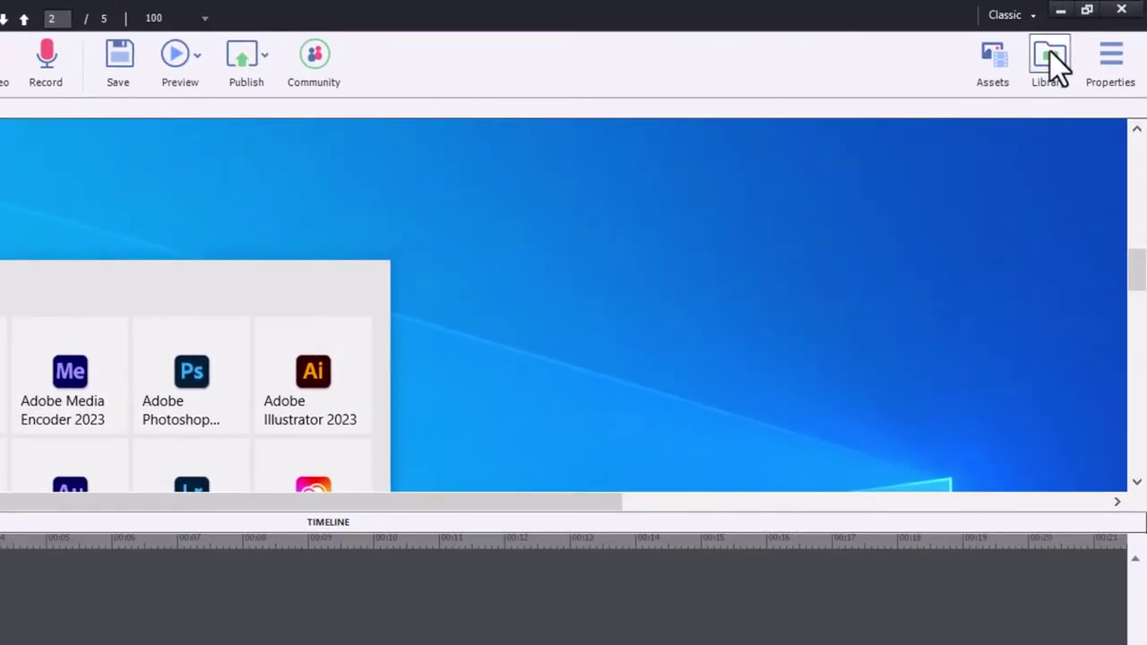
Delete all four System Audio clips from the Library, including those used on slides
{"action": "left_click", "coordinate": [1056, 65]}
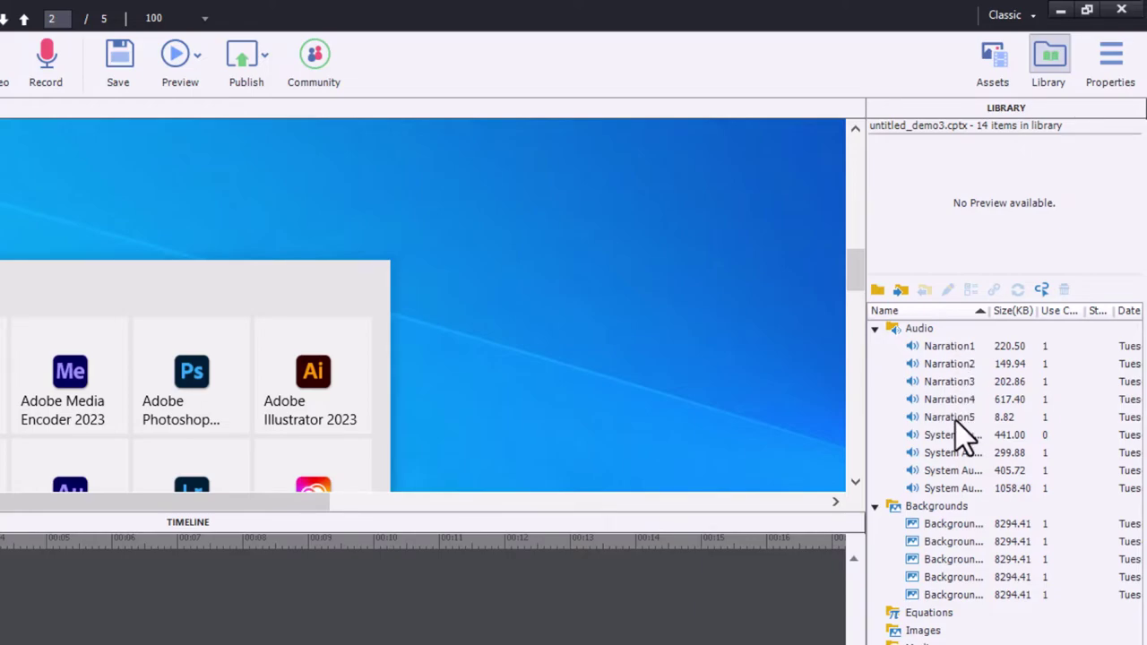
{"action": "left_click", "coordinate": [937, 439]}
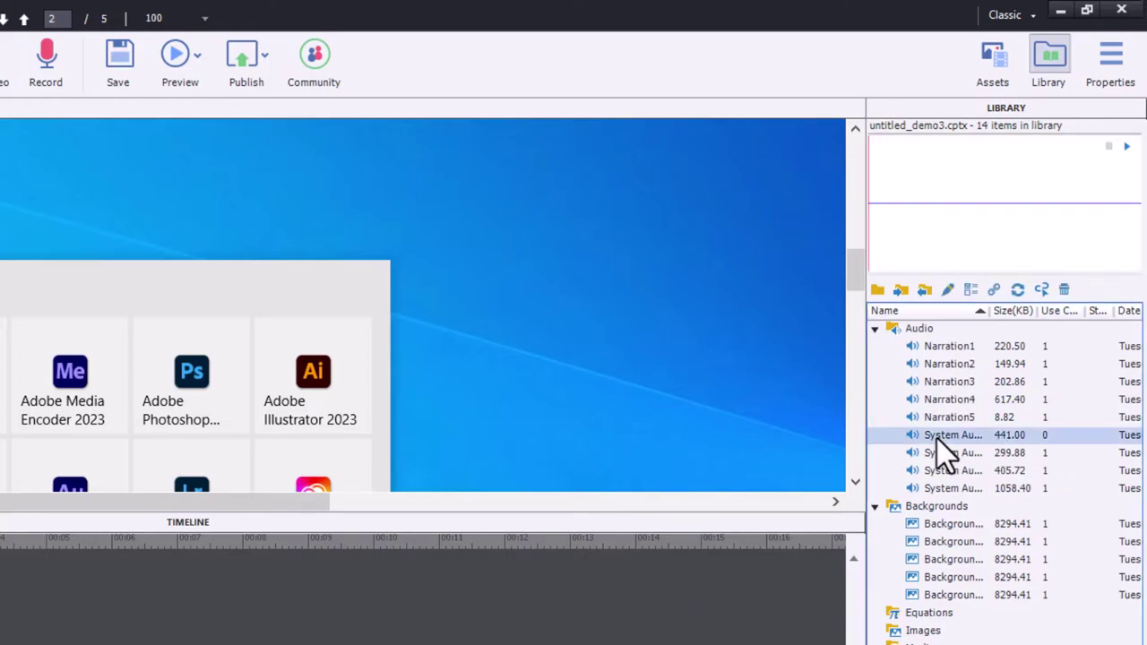
{"action": "left_click", "coordinate": [940, 486], "text": "shift"}
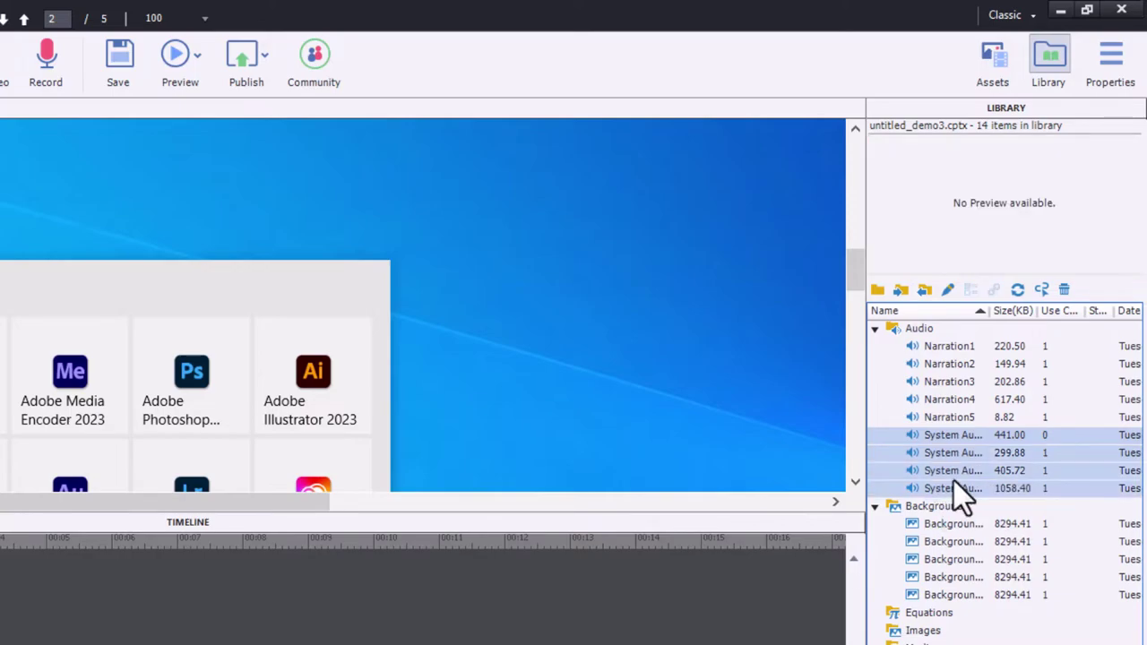
{"action": "left_click", "coordinate": [1064, 289]}
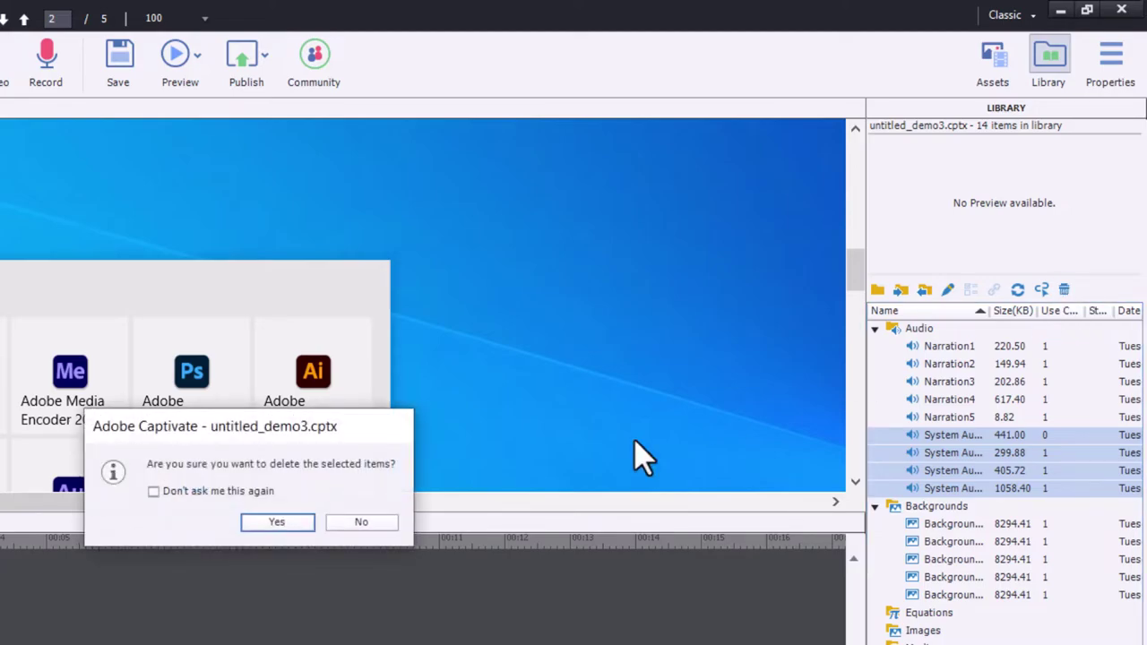
{"action": "left_click", "coordinate": [270, 524]}
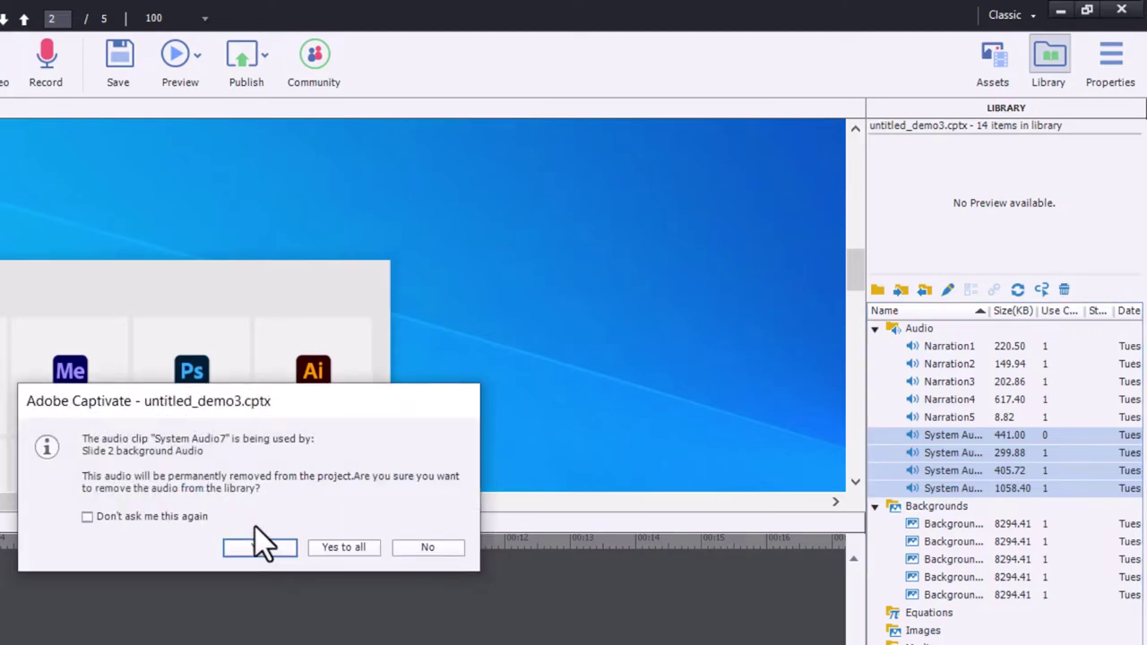
{"action": "left_click", "coordinate": [346, 546]}
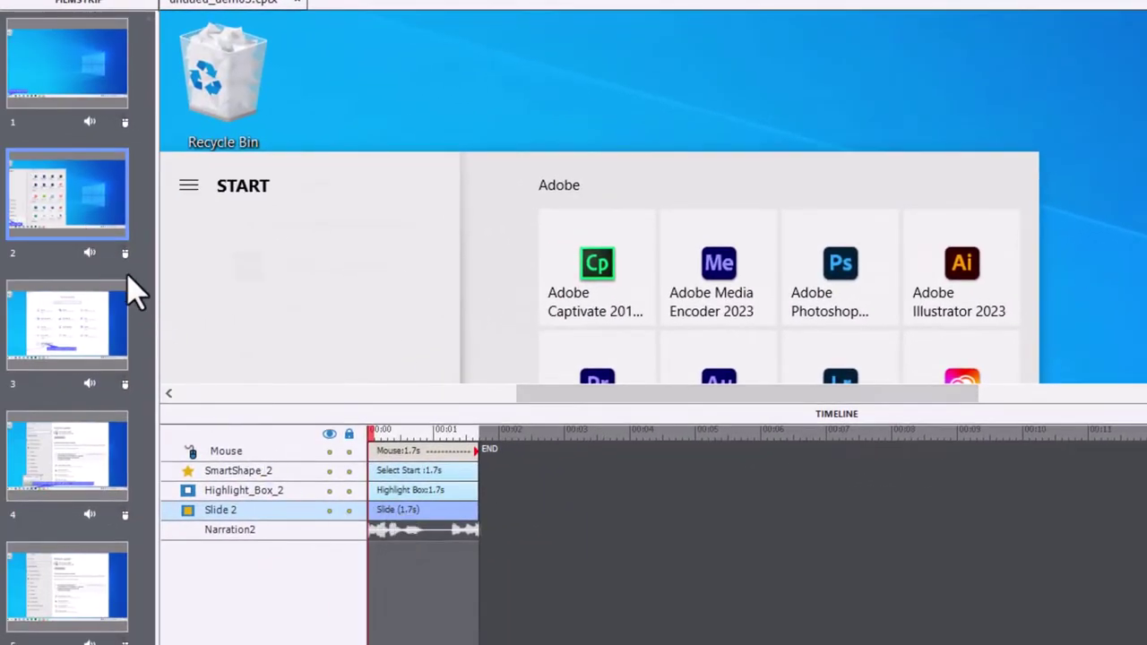
Check slides 3, 4 and 5, then close untitled_demo3 without saving
{"action": "left_click", "coordinate": [80, 319]}
{"action": "left_click", "coordinate": [100, 434]}
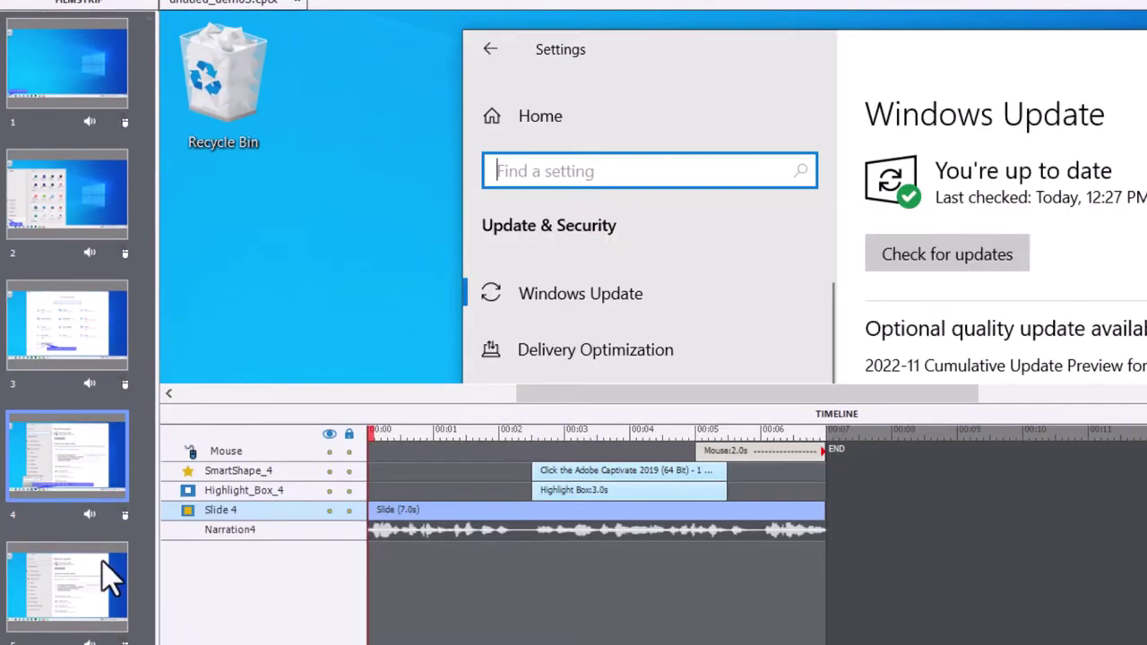
{"action": "left_click", "coordinate": [101, 564]}
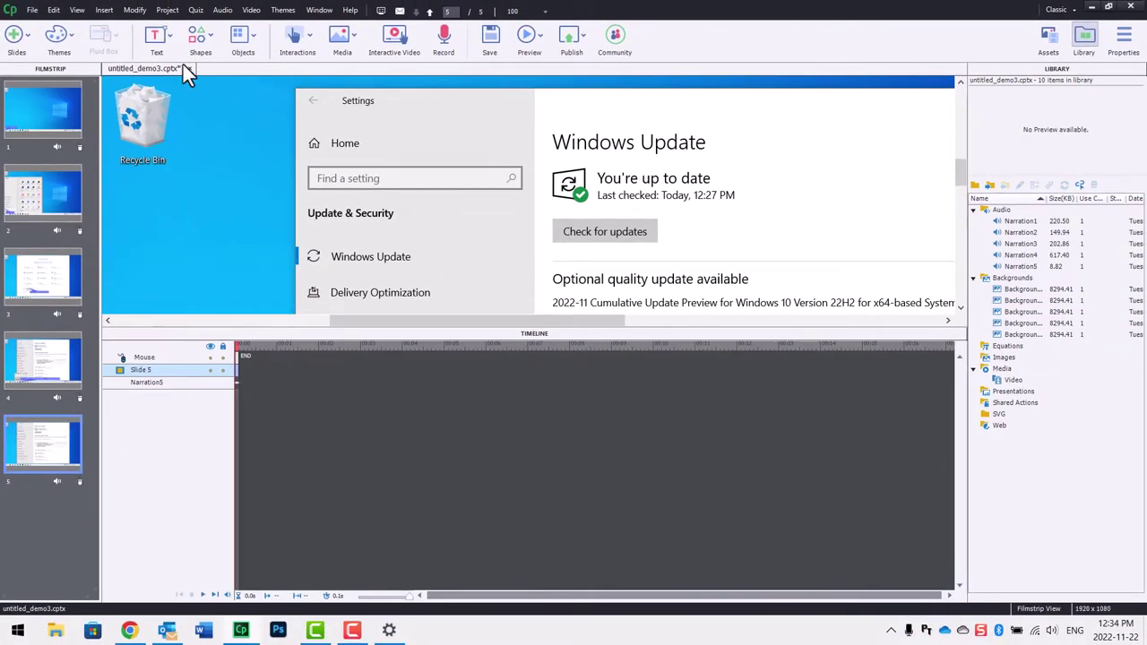
{"action": "left_click", "coordinate": [189, 68]}
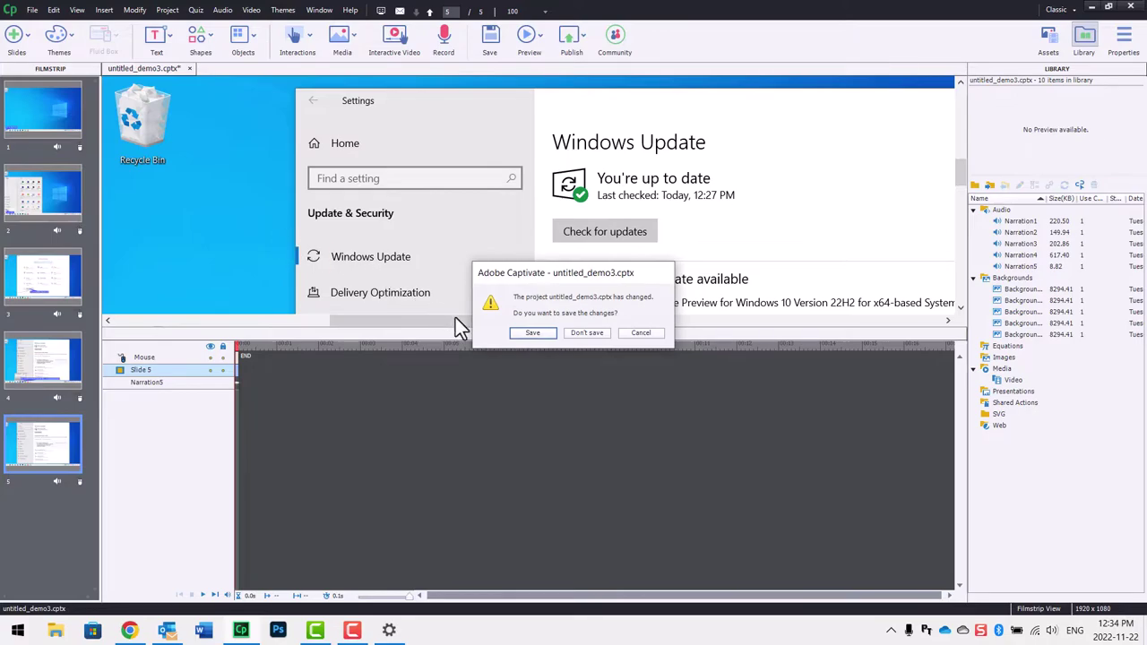
{"action": "left_click", "coordinate": [572, 334]}
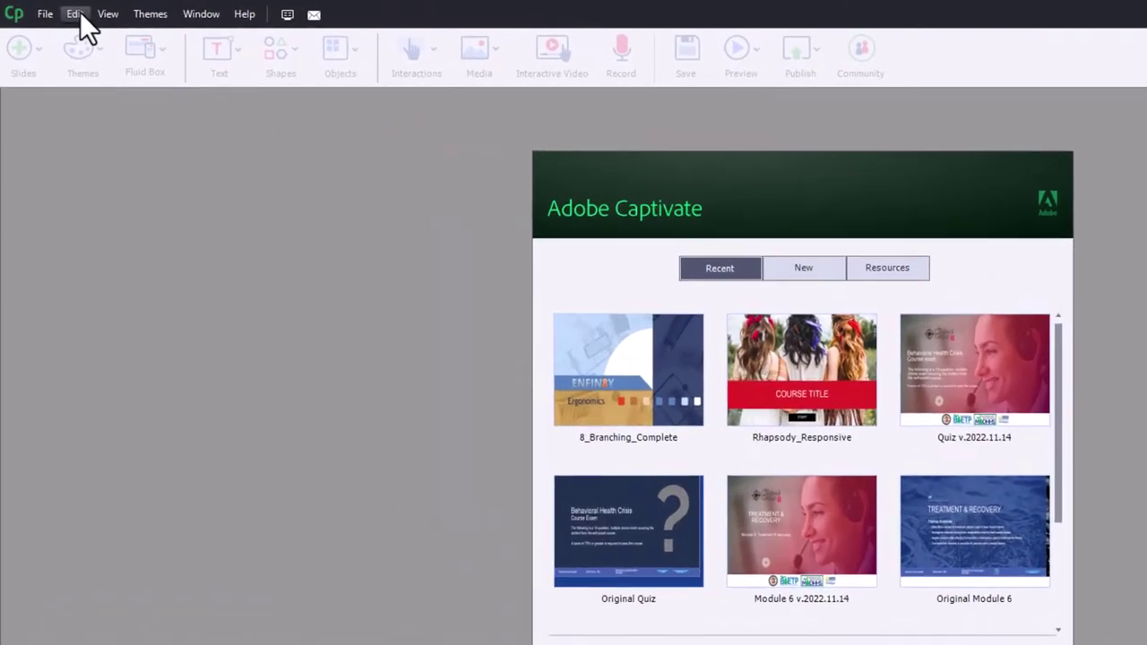
Uncheck System Audio in Preferences > Recording > Settings, keeping Narration and Keystrokes on
{"action": "left_click", "coordinate": [75, 13]}
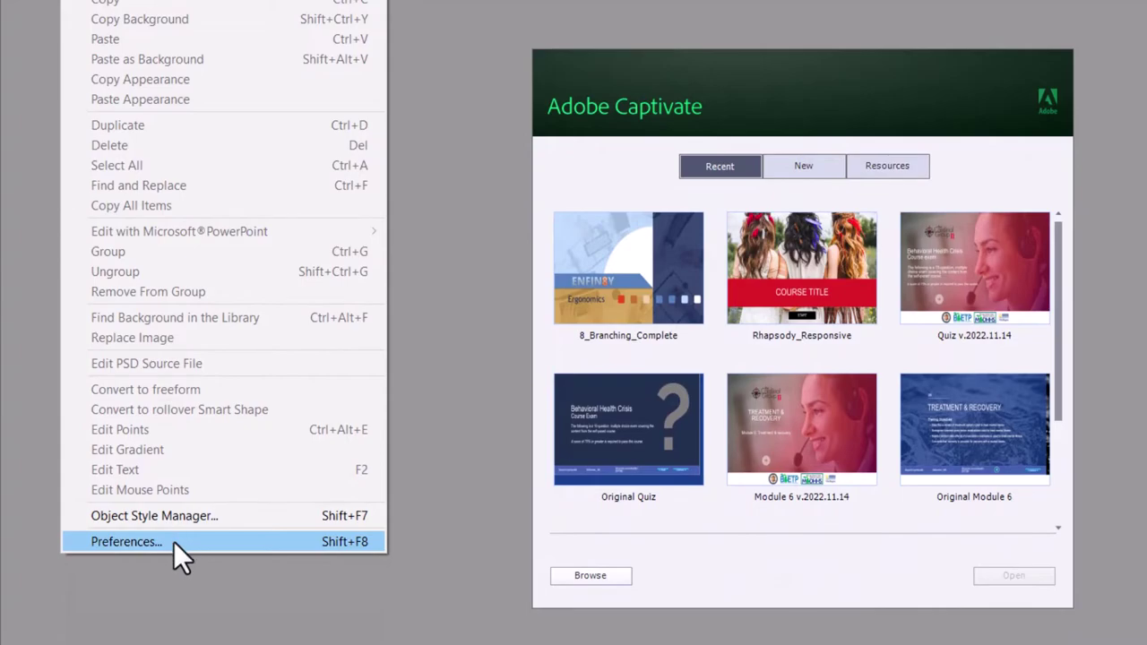
{"action": "left_click", "coordinate": [174, 541]}
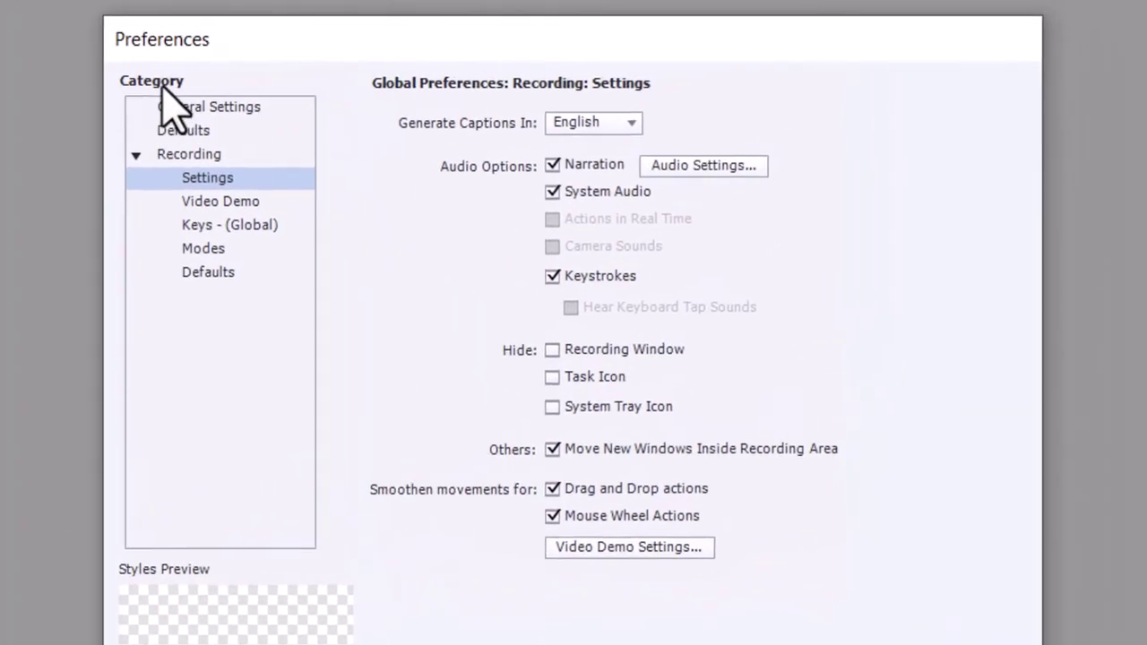
{"action": "left_click", "coordinate": [211, 182]}
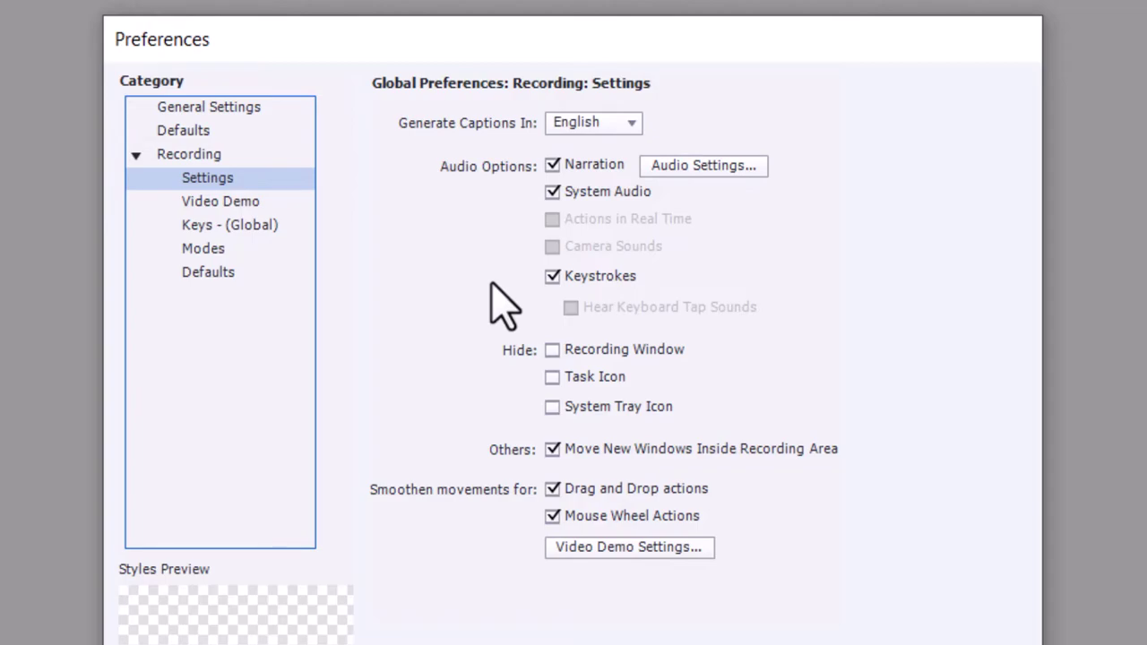
{"action": "left_click", "coordinate": [553, 194]}
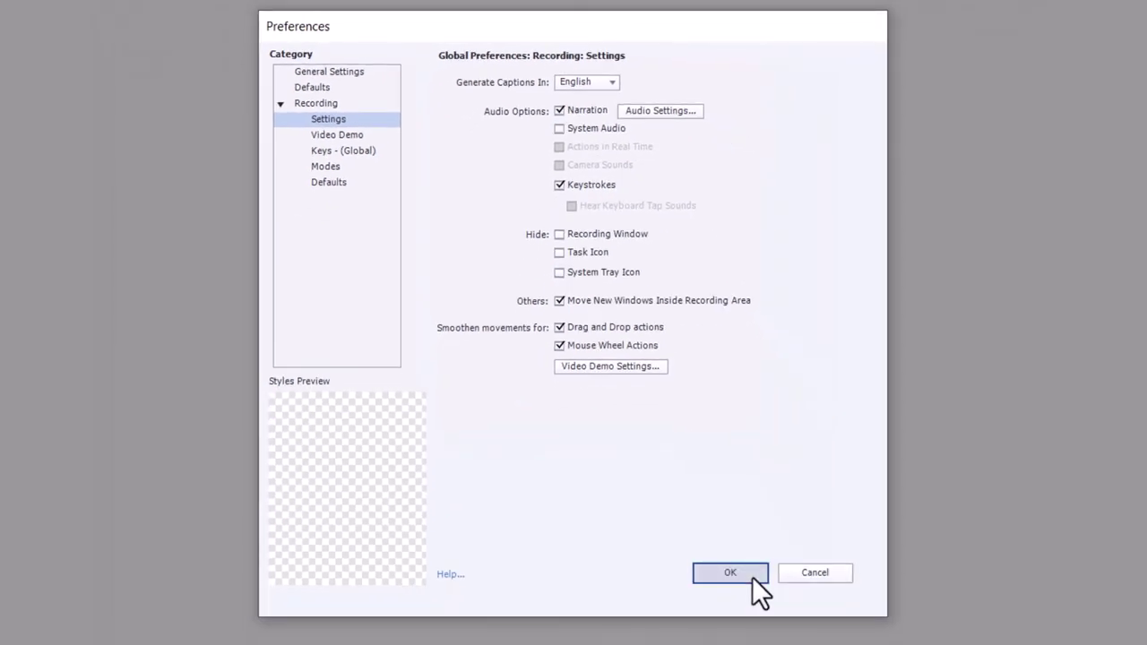
Save the preferences and start a new Software Simulation project
{"action": "left_click", "coordinate": [751, 576]}
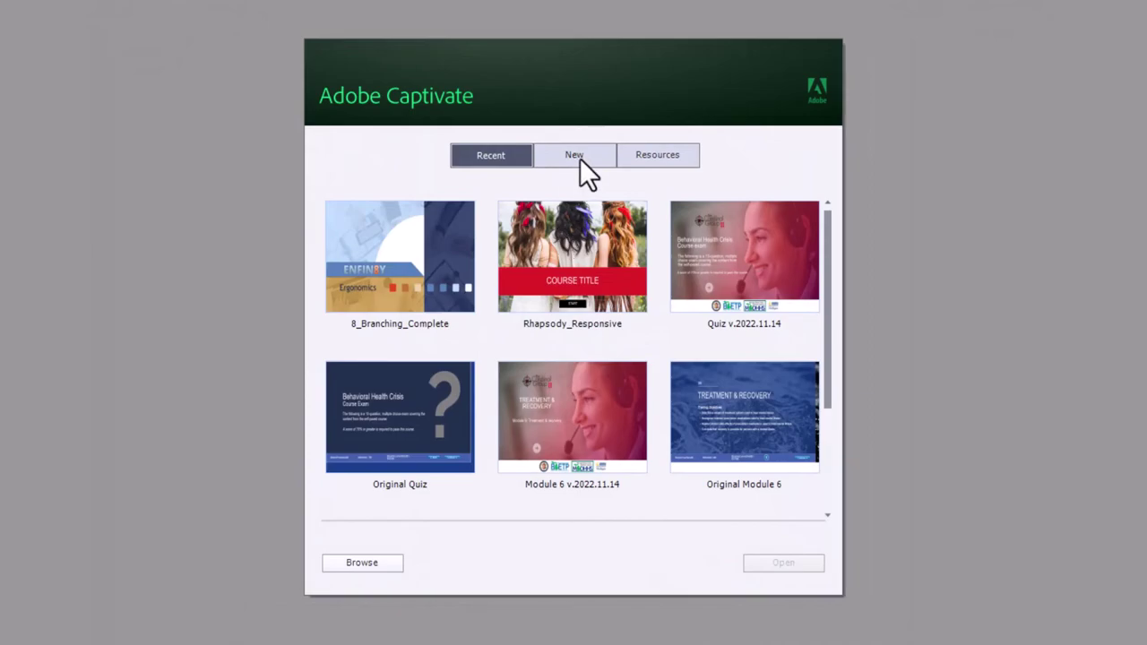
{"action": "left_click", "coordinate": [578, 157]}
{"action": "left_click", "coordinate": [406, 424]}
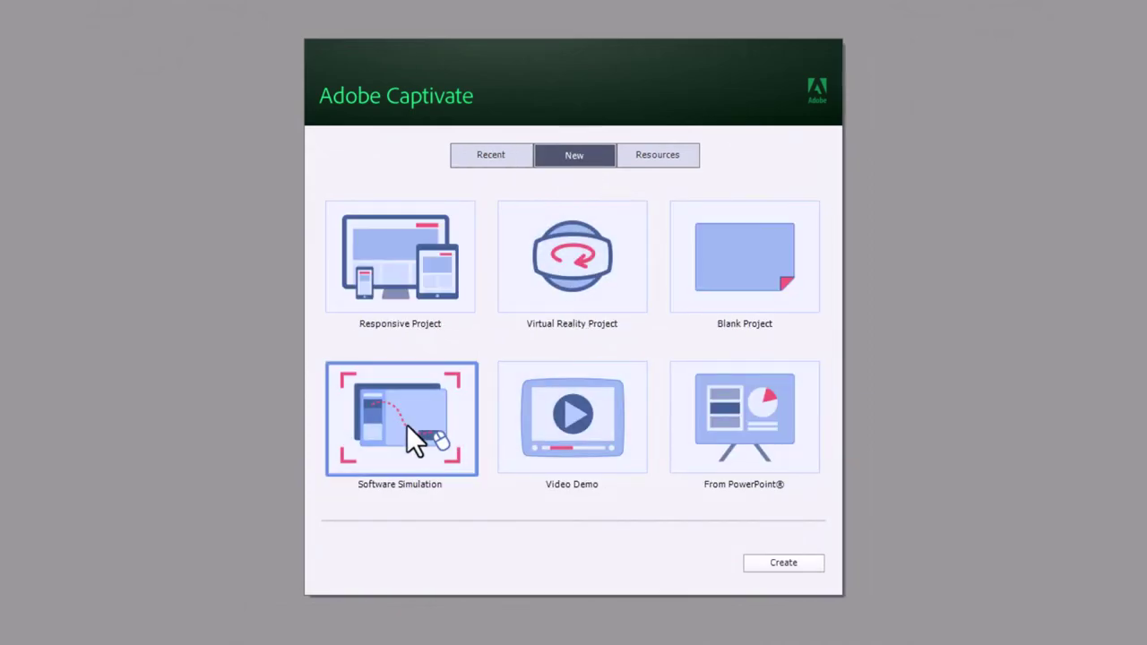
{"action": "left_click", "coordinate": [796, 565]}
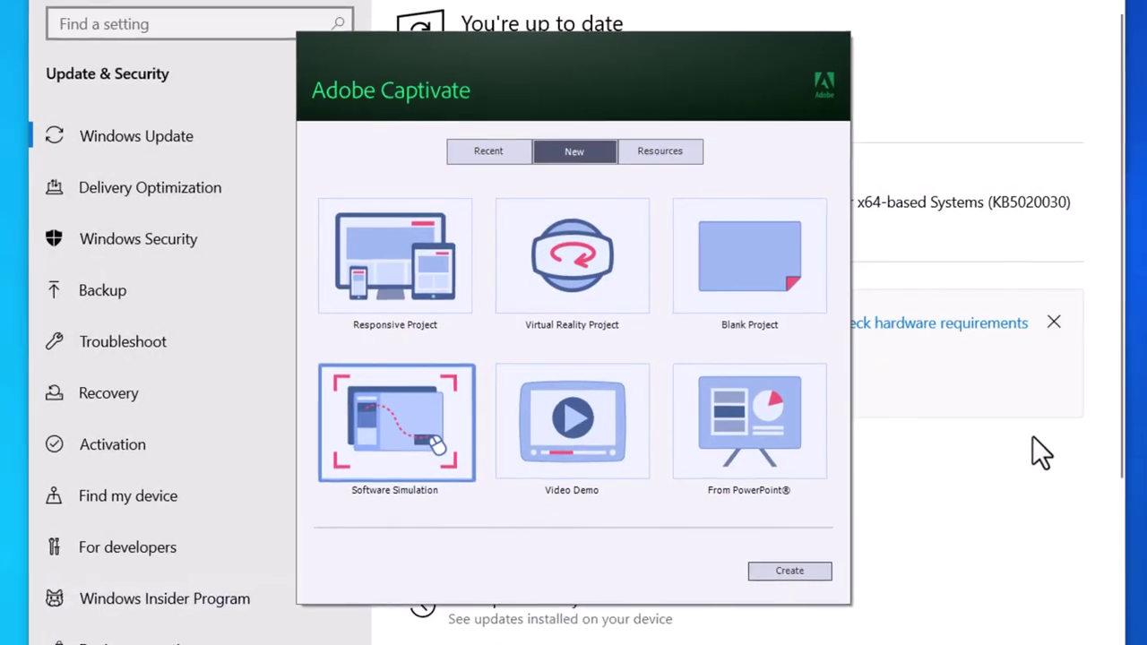